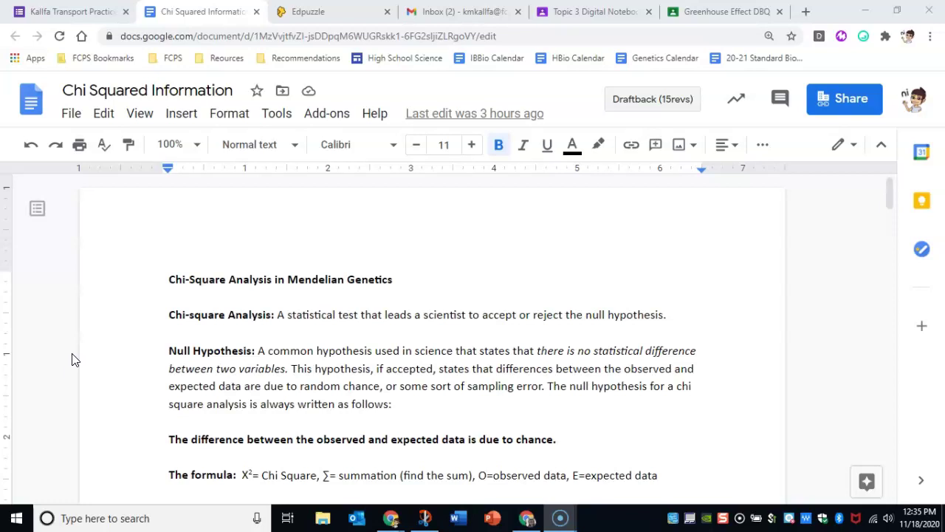
# Scroll down through the chi-square formula and Degrees of Freedom to the Probability definition.
pyautogui.scroll(-2, 74, 360)
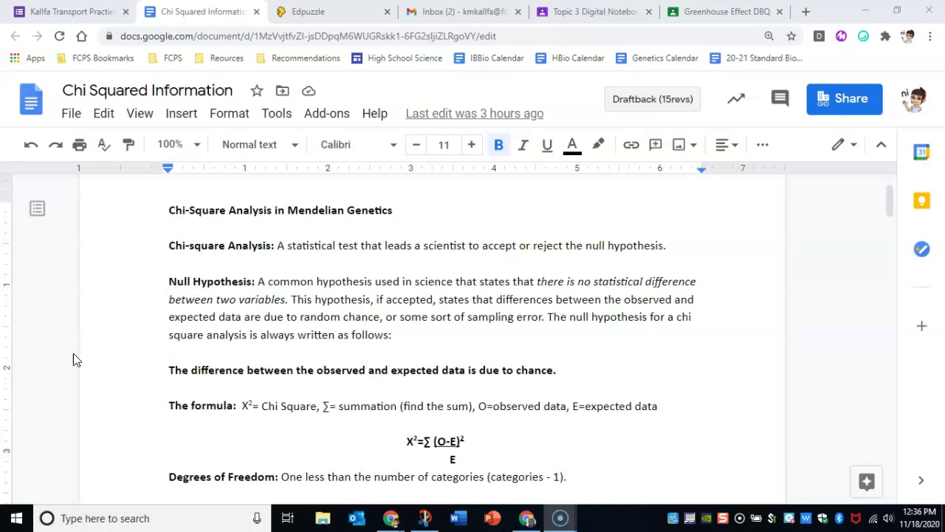
pyautogui.scroll(-2, 73, 358)
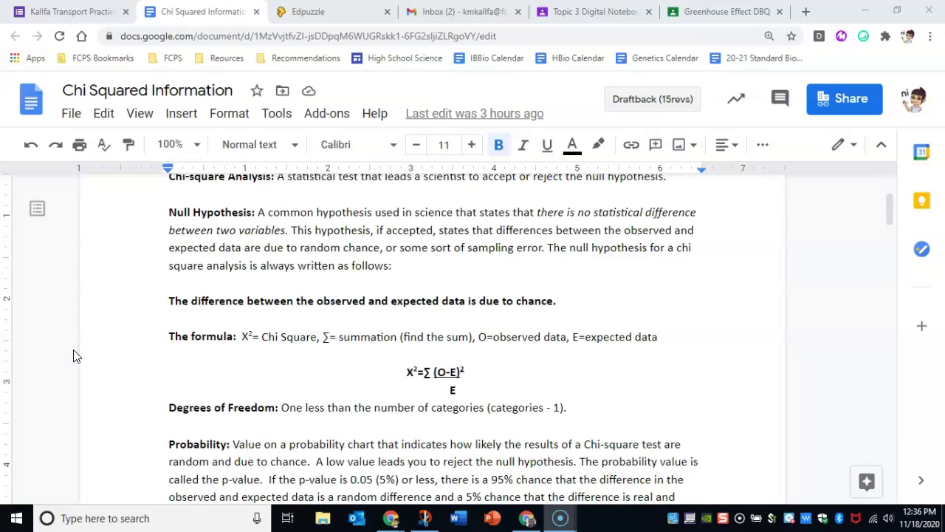
pyautogui.moveTo(399, 369); pyautogui.dragTo(480, 390)
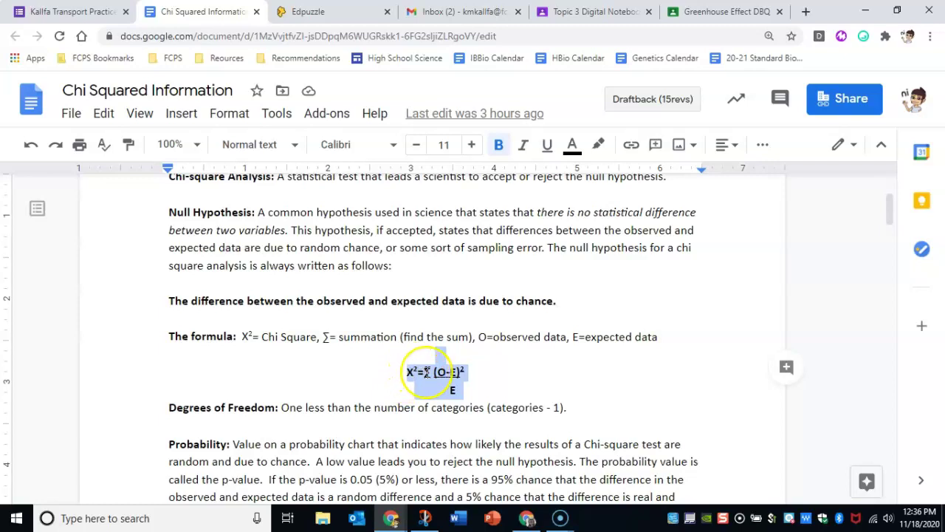
pyautogui.click(339, 374)
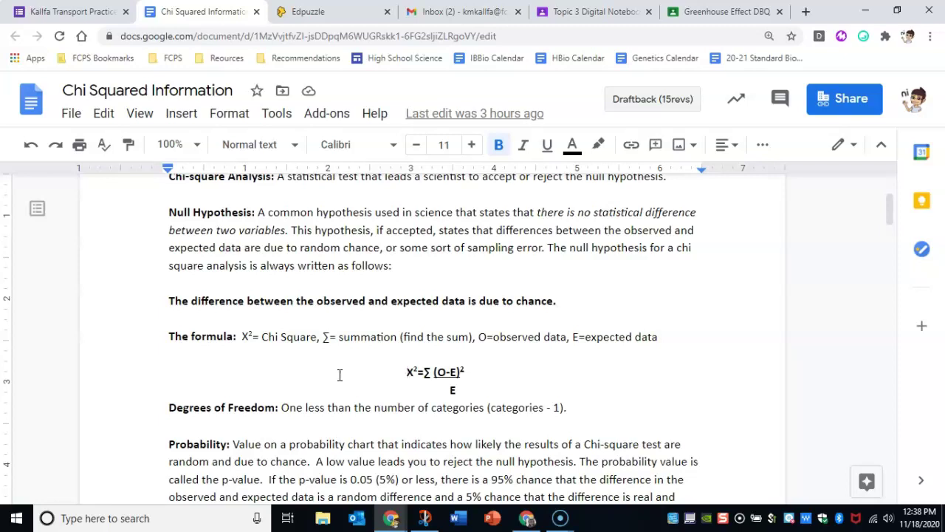
# Scroll down past the Probability paragraph to the four-item Objectives list.
pyautogui.scroll(-4, 340, 375)
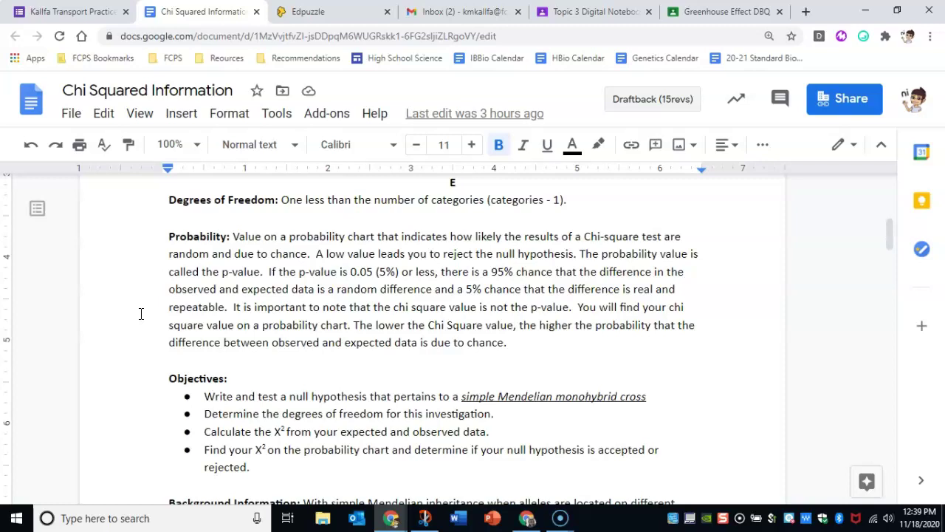
# Scroll a little further to bring the Background Information paragraph into view below Objectives.
pyautogui.click(22, 507)
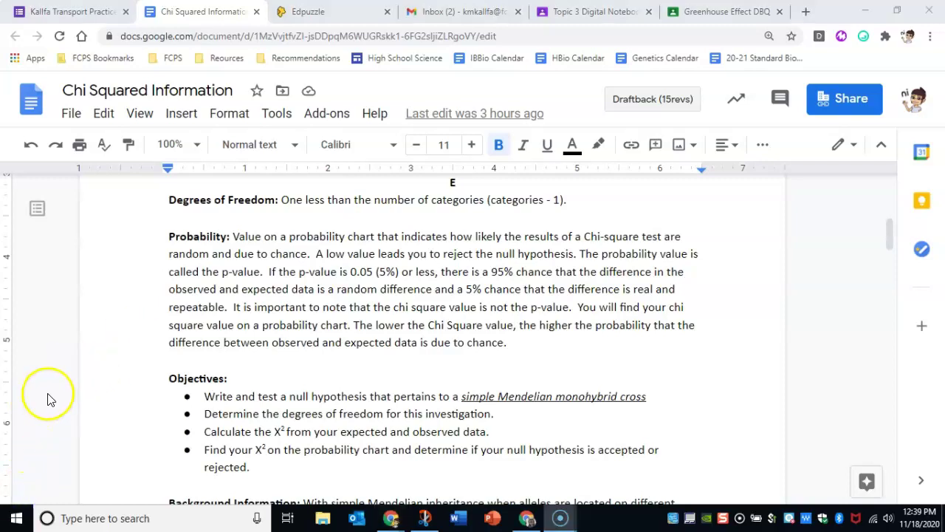
pyautogui.scroll(-1, 113, 389)
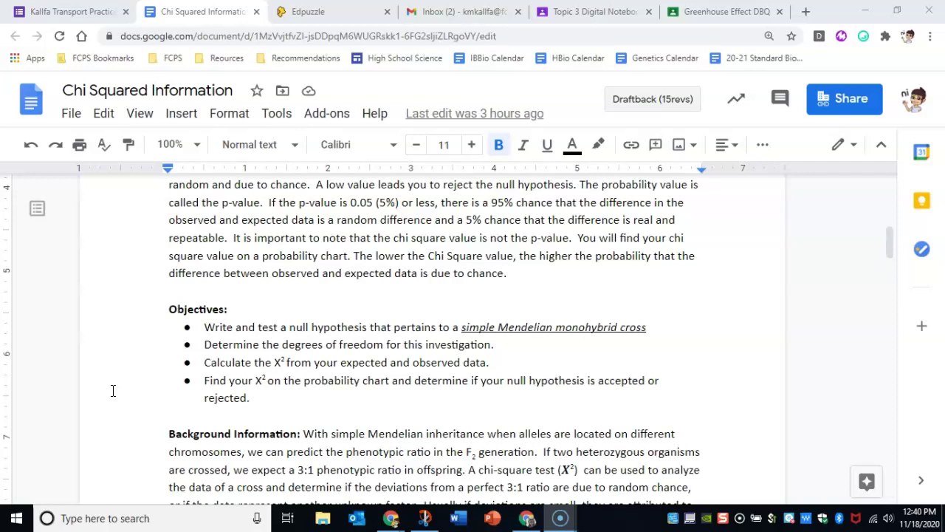
# Scroll down to question 1's chi-square table for 102 round and 44 wrinkled seeds.
pyautogui.scroll(-3, 113, 390)
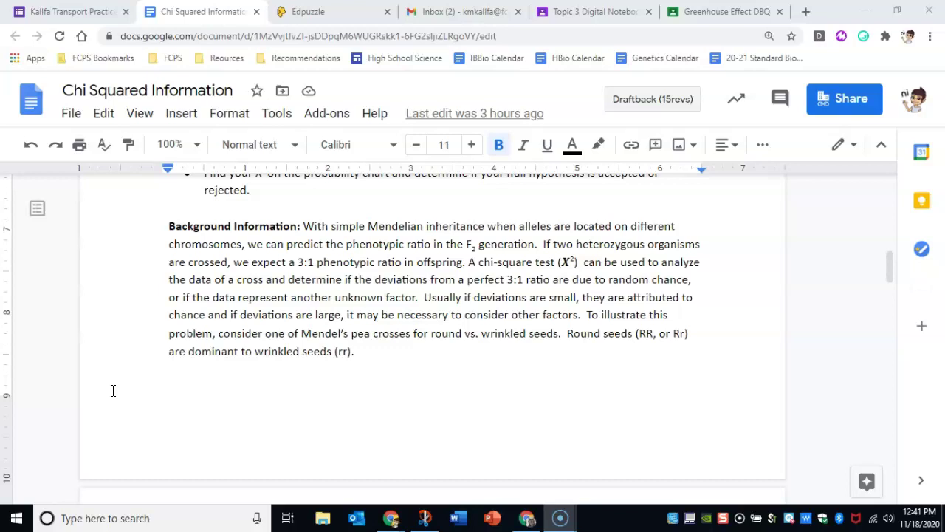
pyautogui.scroll(-5, 113, 390)
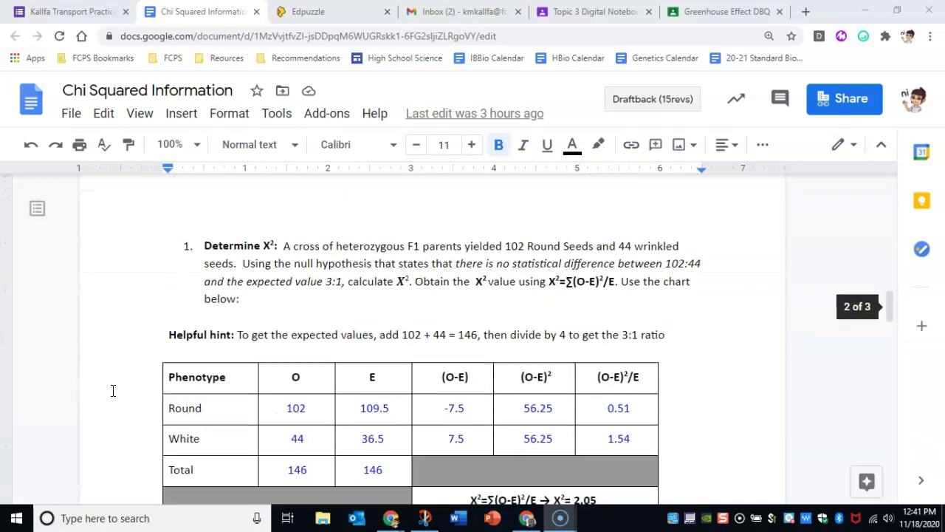
# Briefly select the question 1 paragraph, then scroll to the degrees-of-freedom question below.
pyautogui.scroll(-1, 113, 390)
pyautogui.scroll(1, 113, 390)
pyautogui.moveTo(194, 233); pyautogui.dragTo(285, 279)
pyautogui.click(283, 281)
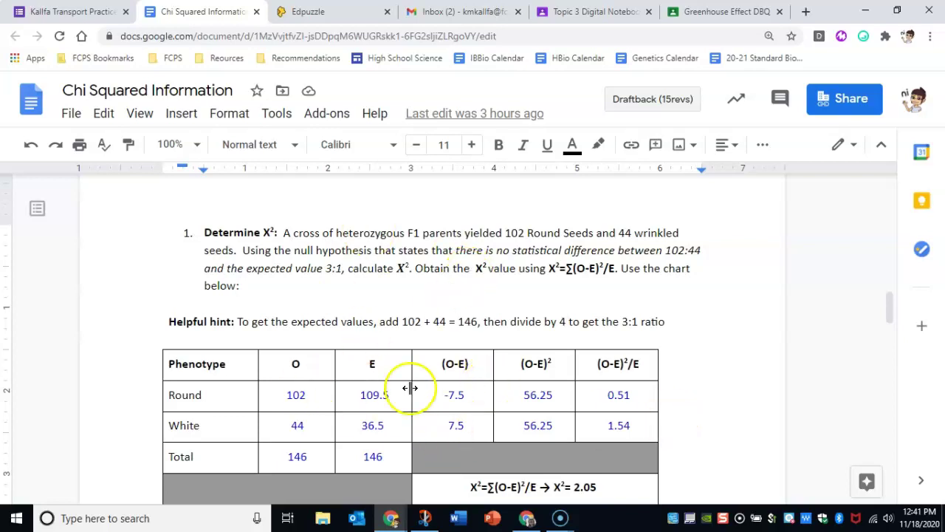
pyautogui.scroll(-1, 412, 378)
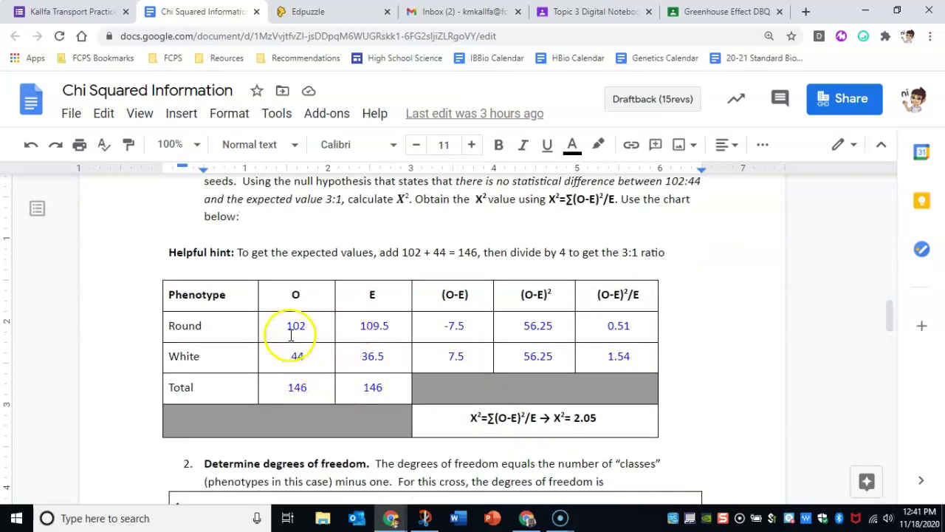
pyautogui.moveTo(281, 296); pyautogui.dragTo(314, 380)
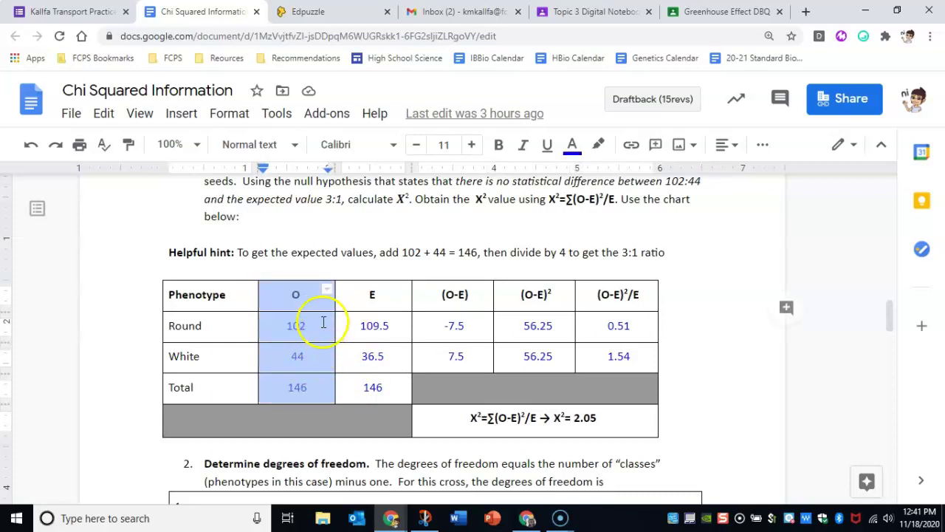
pyautogui.scroll(1, 324, 323)
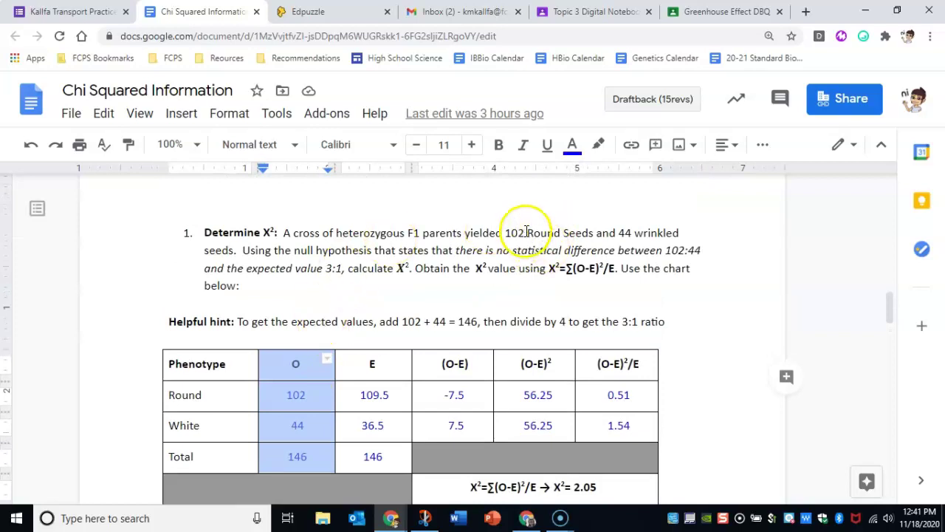
pyautogui.click(304, 395)
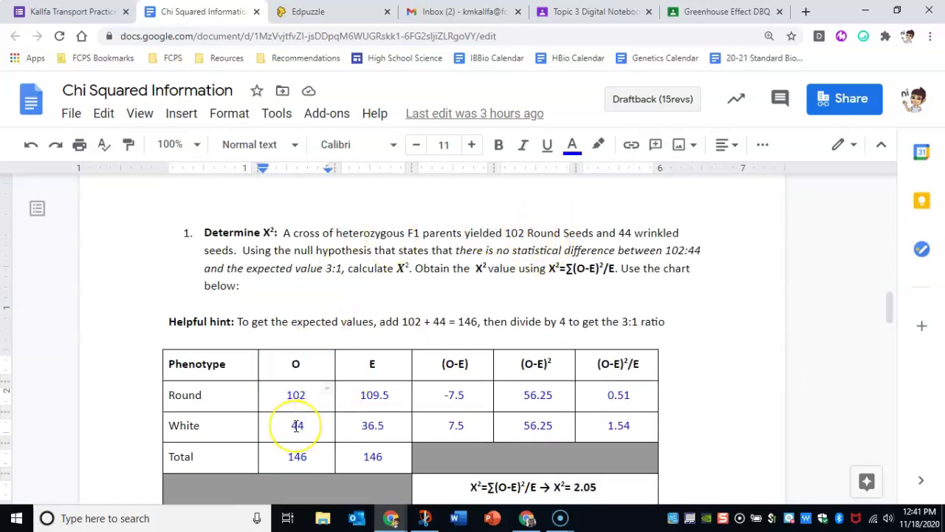
pyautogui.click(296, 426)
pyautogui.moveTo(298, 453); pyautogui.dragTo(310, 454)
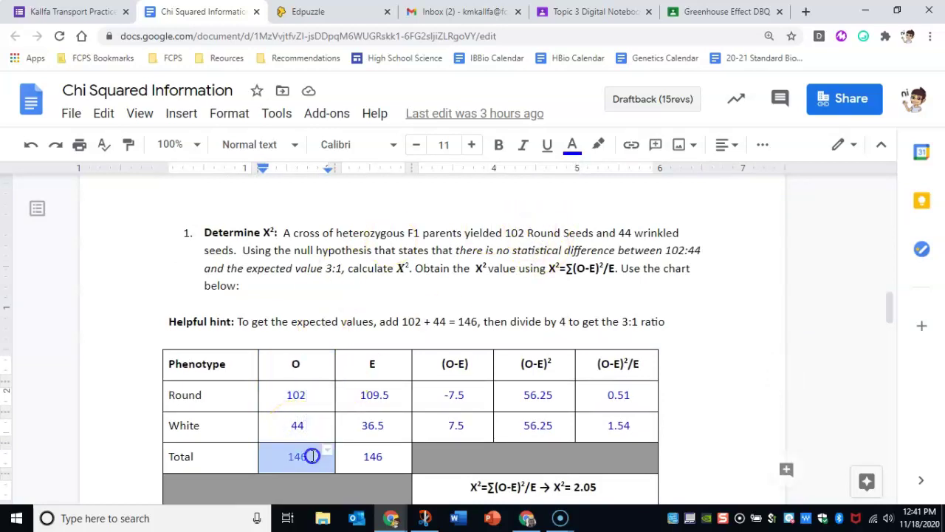
pyautogui.click(349, 456)
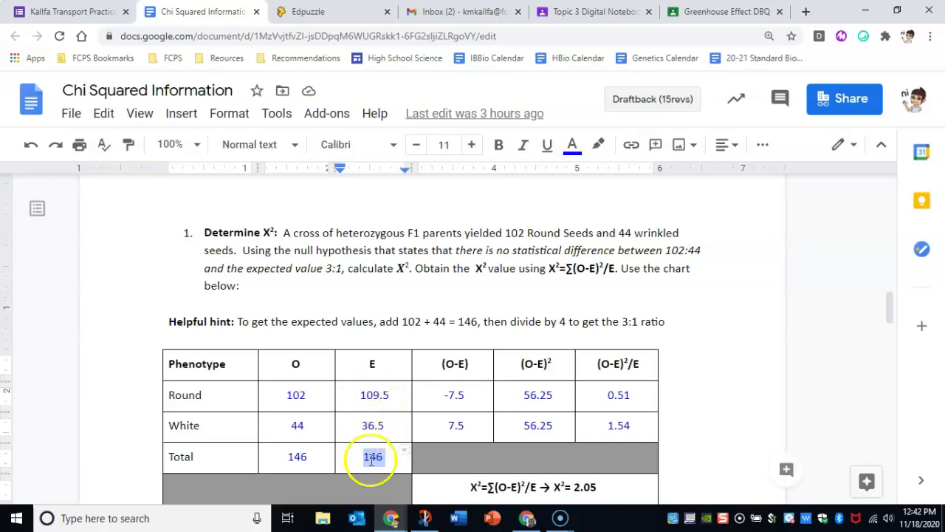
pyautogui.moveTo(359, 394); pyautogui.dragTo(387, 391)
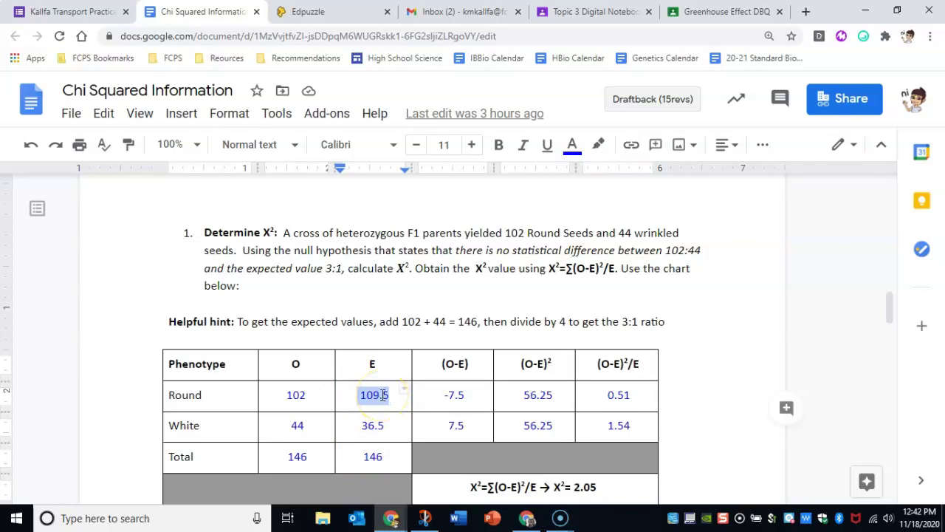
pyautogui.doubleClick(369, 425)
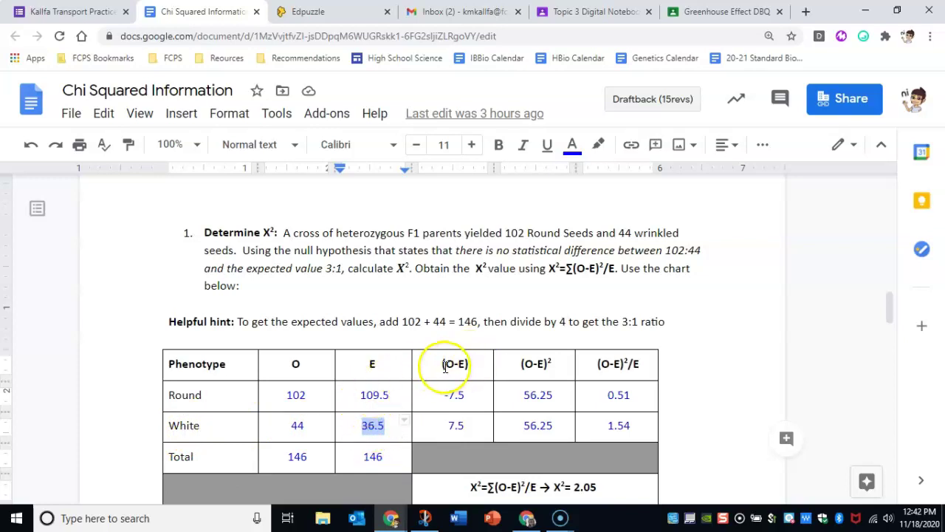
pyautogui.tripleClick(471, 362)
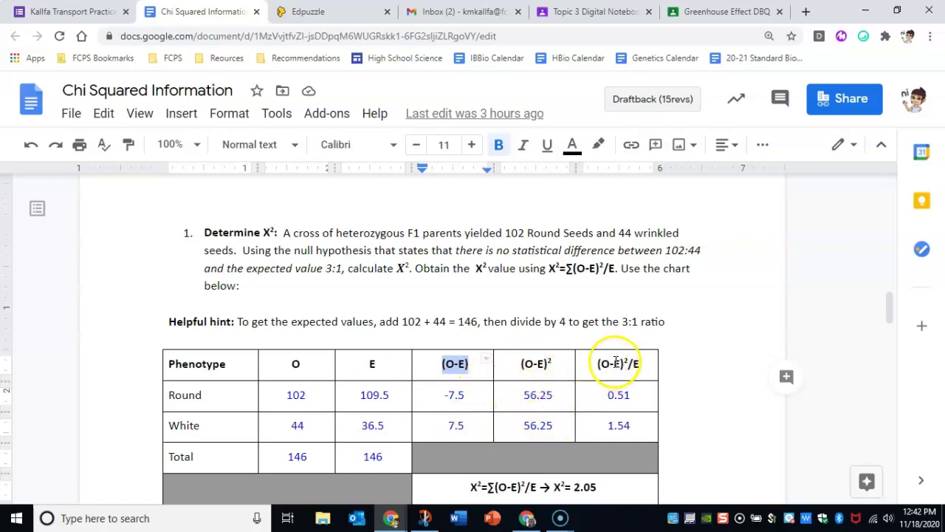
pyautogui.moveTo(560, 385); pyautogui.dragTo(566, 390)
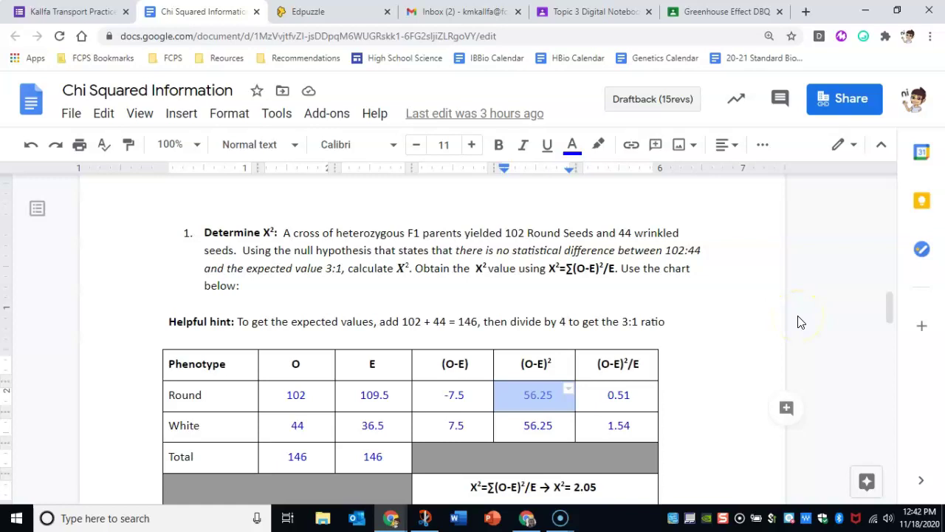
pyautogui.scroll(-3, 799, 322)
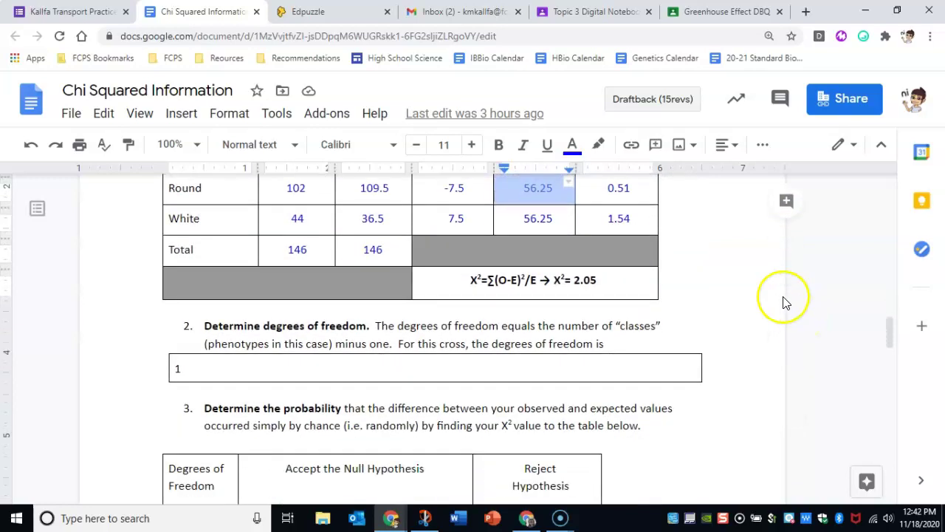
pyautogui.moveTo(466, 280); pyautogui.dragTo(562, 279)
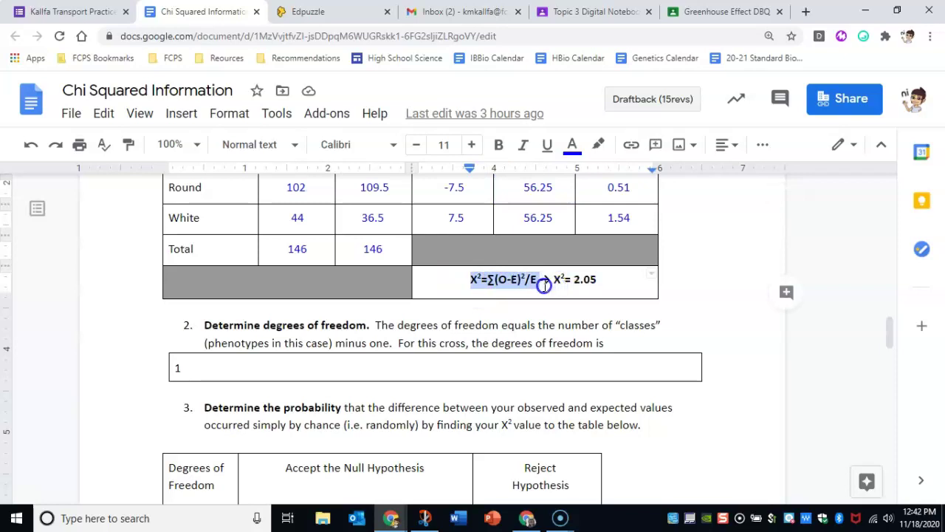
# Select the 0.51 and 1.54 values in the chi-square table.
pyautogui.scroll(2, 650, 205)
pyautogui.click(619, 255)
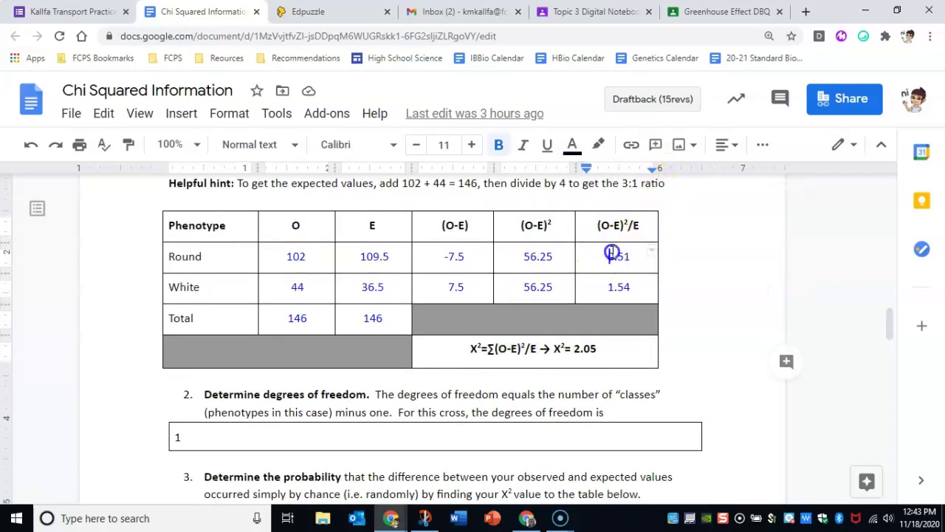
pyautogui.moveTo(618, 253); pyautogui.dragTo(636, 279)
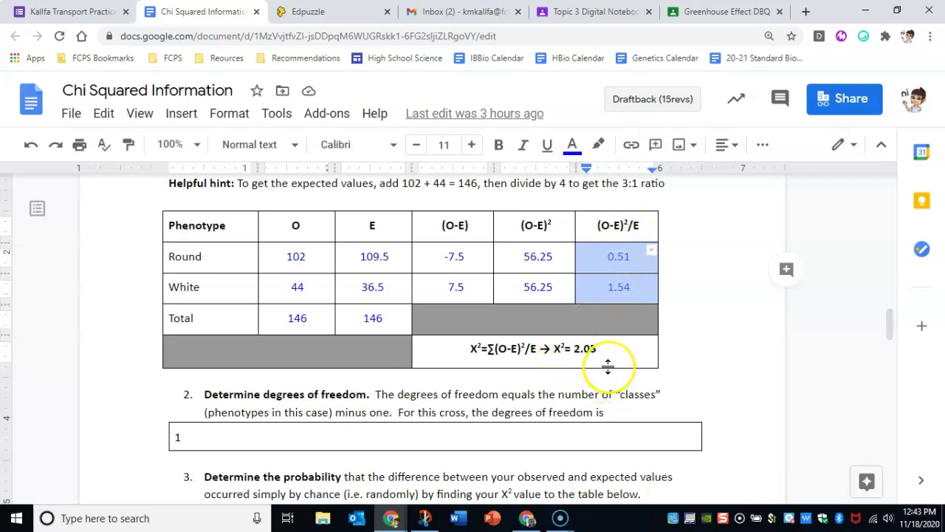
# Highlight 'X²= 2.05' in cyan and relabel the 'White' phenotype row as 'Wrinkled'.
pyautogui.moveTo(596, 350); pyautogui.dragTo(549, 358)
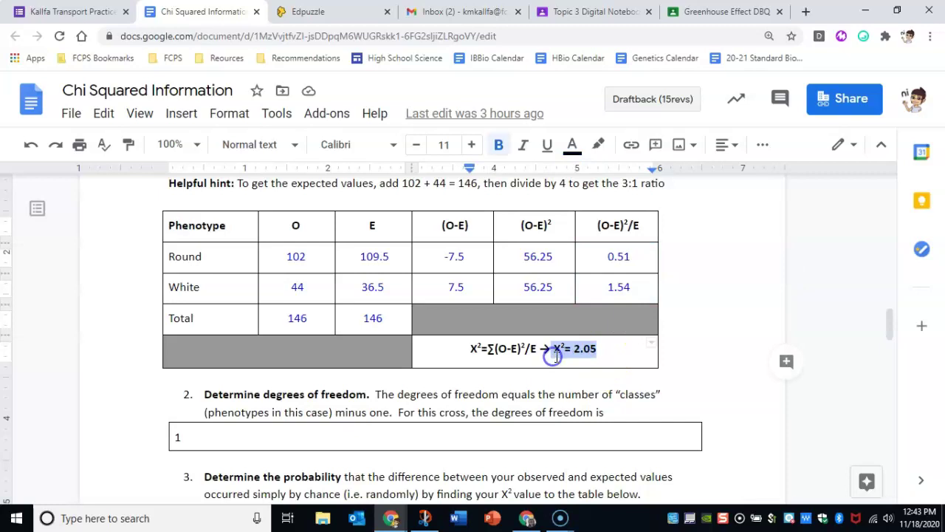
pyautogui.click(598, 144)
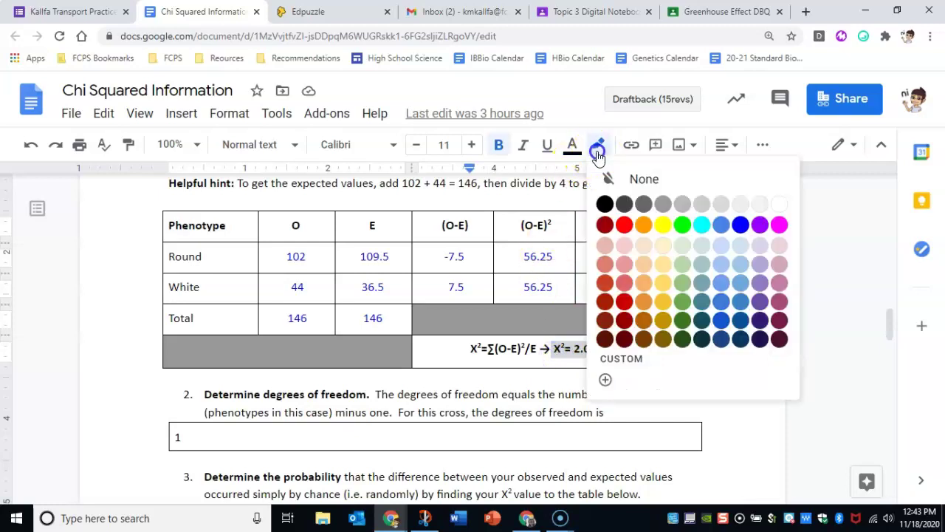
pyautogui.click(703, 225)
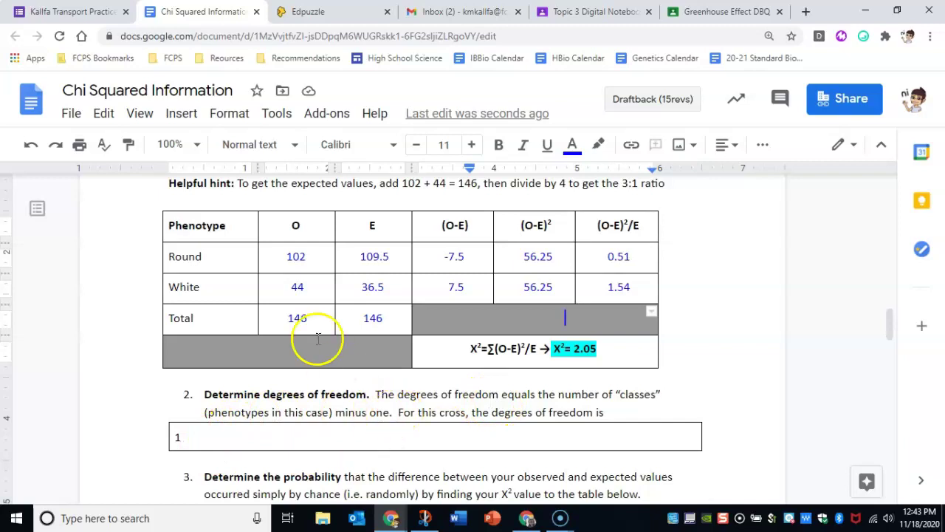
pyautogui.moveTo(200, 287); pyautogui.dragTo(184, 289)
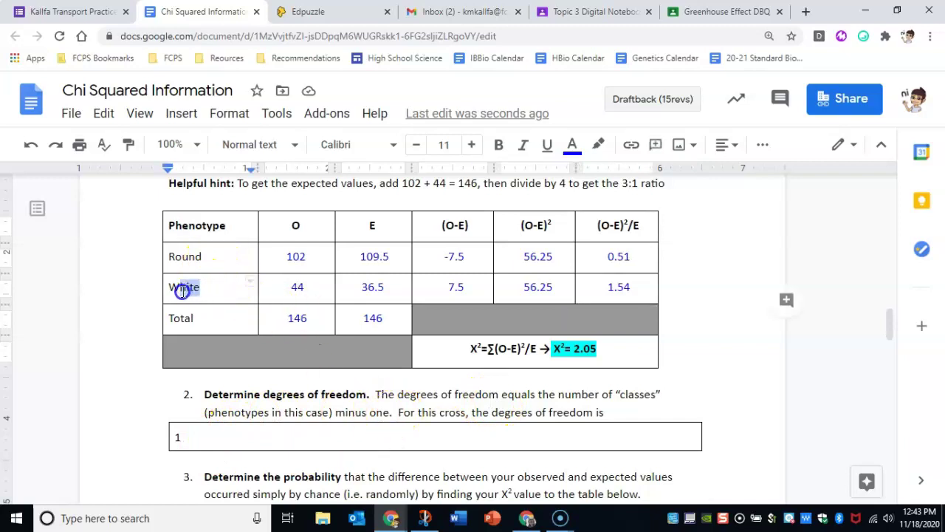
pyautogui.write('rinkled')
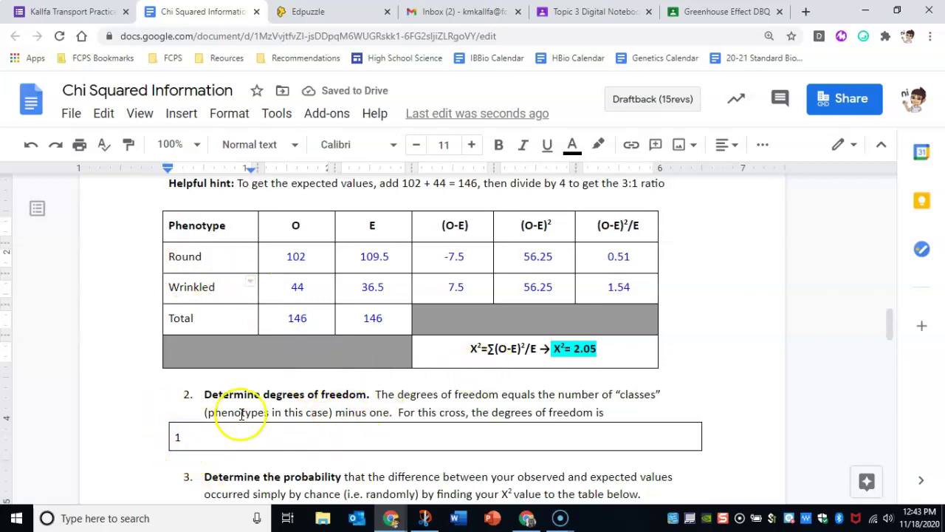
# Highlight the degrees-of-freedom 1 row, 0.016 through 6.64, in cyan.
pyautogui.scroll(-3, 236, 402)
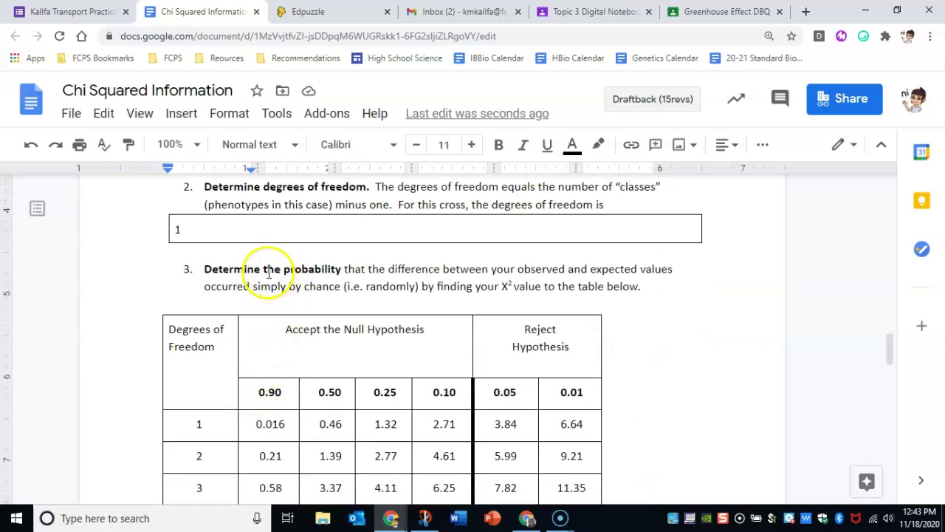
pyautogui.scroll(-1, 277, 275)
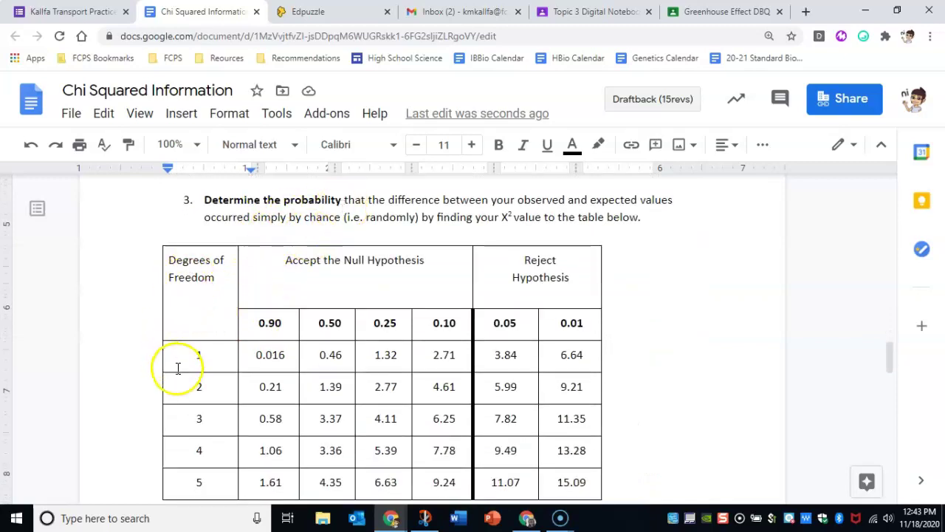
pyautogui.moveTo(195, 354); pyautogui.dragTo(565, 355)
pyautogui.click(596, 144)
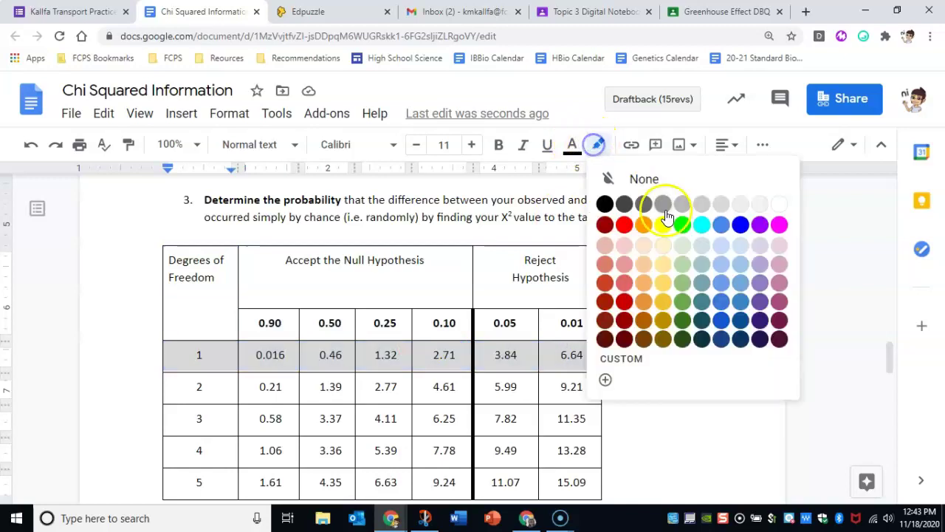
pyautogui.click(700, 230)
pyautogui.click(529, 234)
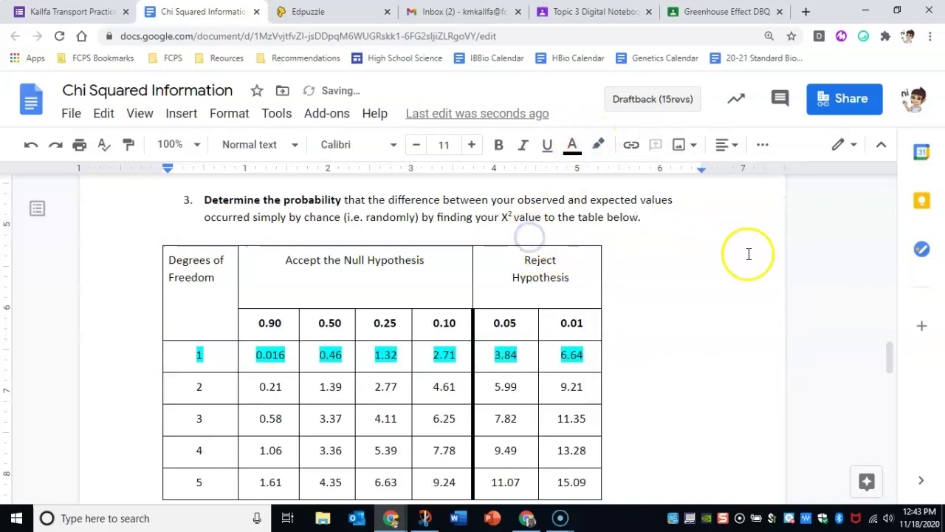
# Select the 1.32 and 2.71 values to compare, then the Accept the Null Hypothesis heading.
pyautogui.scroll(3, 729, 267)
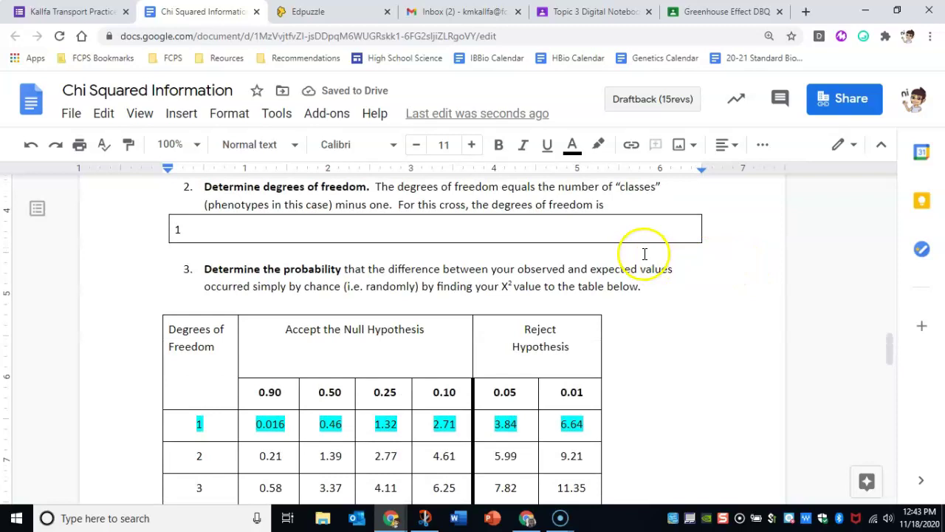
pyautogui.scroll(-1, 637, 275)
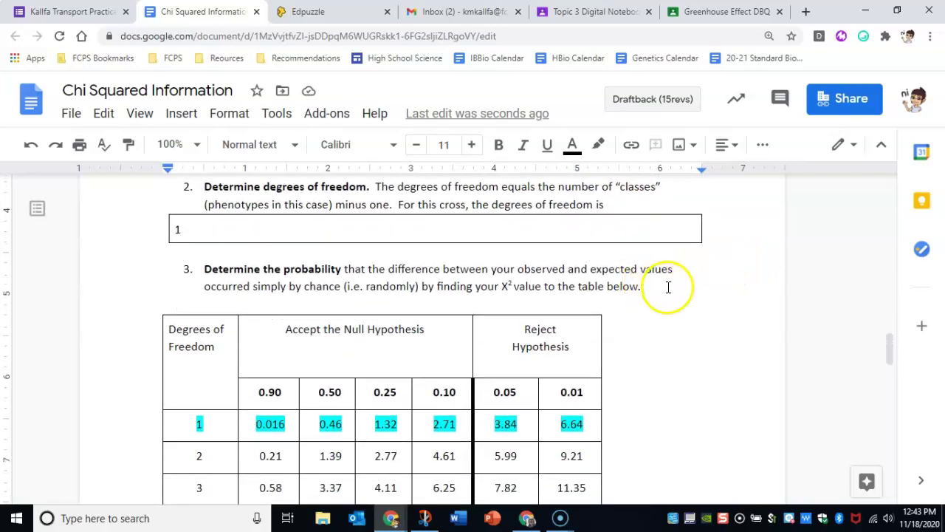
pyautogui.moveTo(373, 423); pyautogui.dragTo(422, 419)
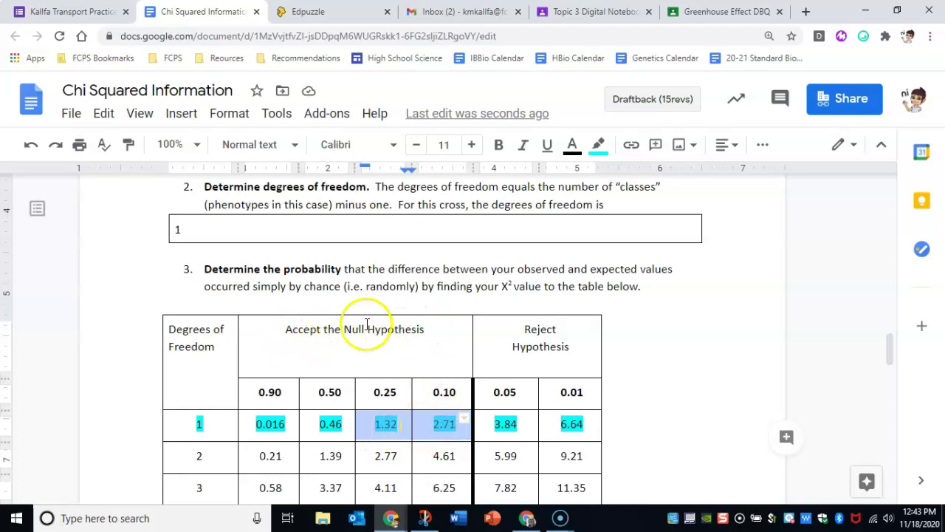
pyautogui.moveTo(285, 330); pyautogui.dragTo(427, 326)
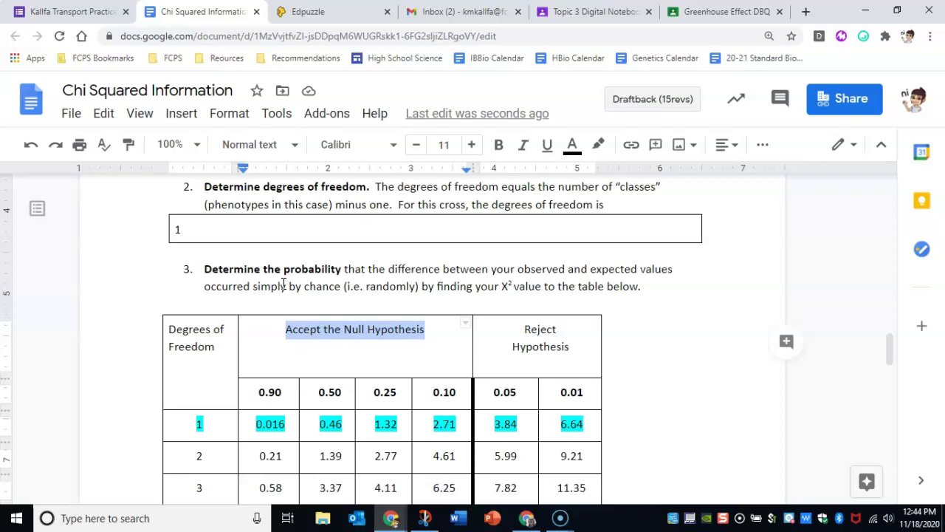
pyautogui.scroll(-10, 286, 281)
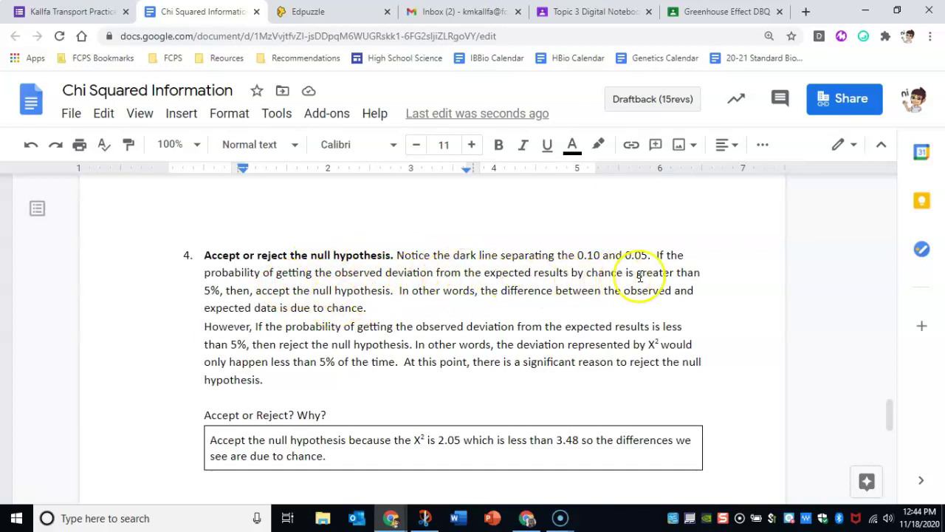
pyautogui.scroll(5, 306, 295)
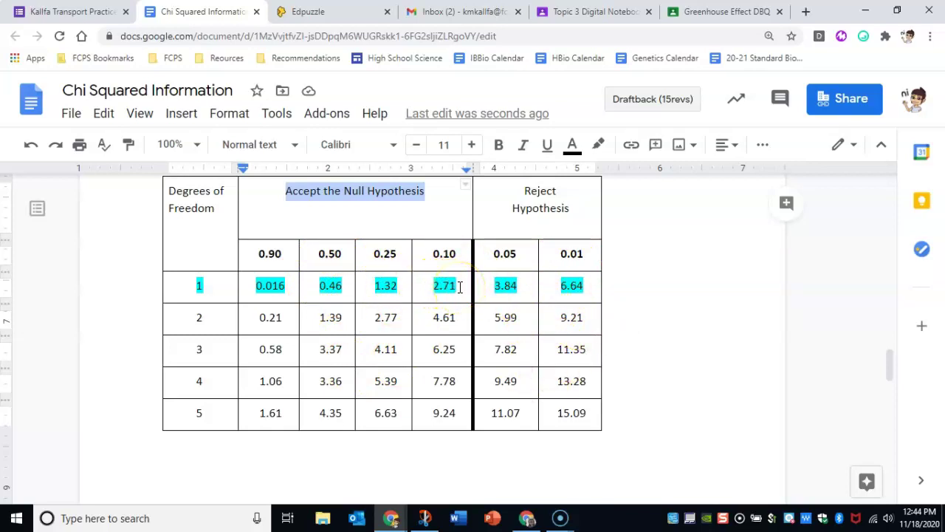
pyautogui.moveTo(459, 288); pyautogui.dragTo(389, 283)
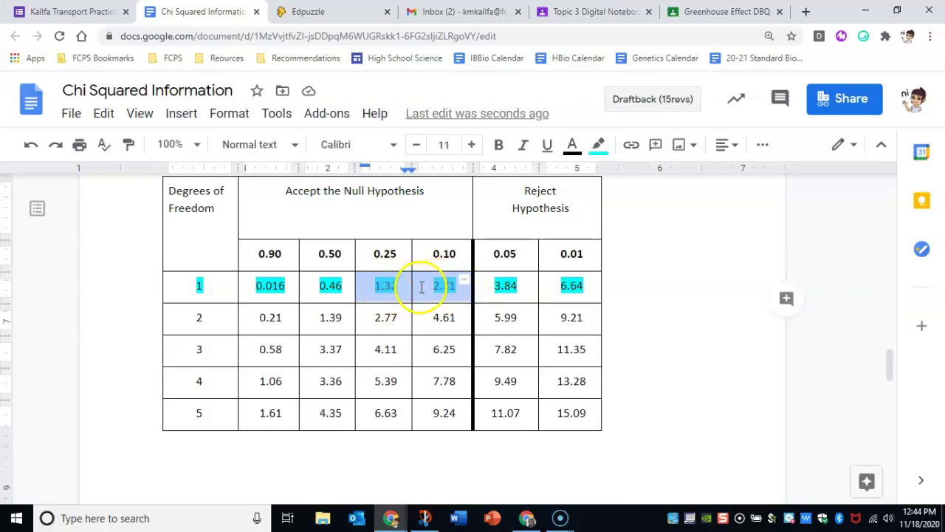
pyautogui.scroll(-5, 329, 269)
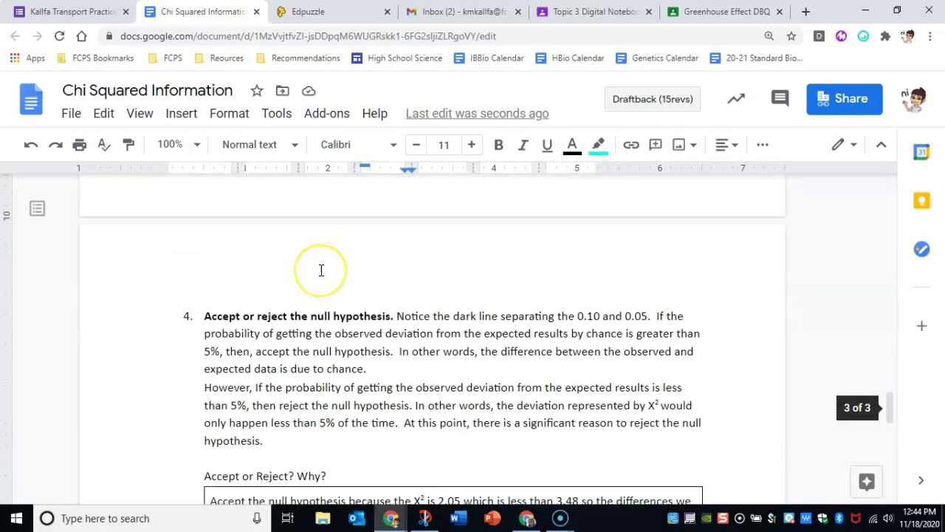
pyautogui.scroll(-3, 321, 270)
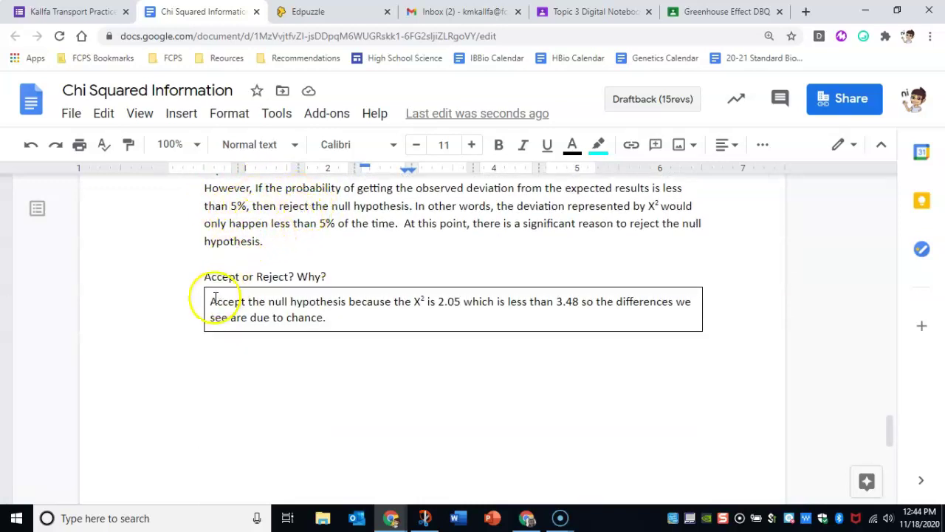
pyautogui.moveTo(212, 301); pyautogui.dragTo(299, 304)
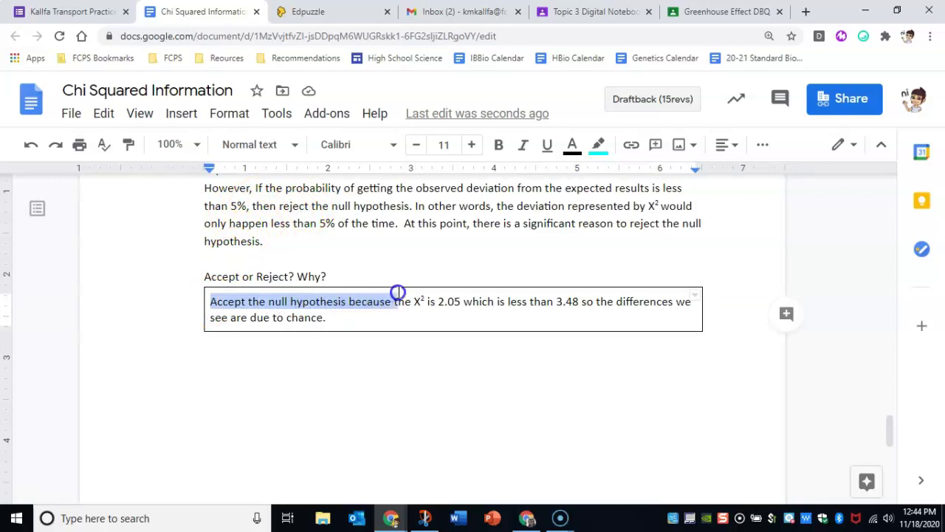
pyautogui.click(389, 318)
pyautogui.click(382, 336)
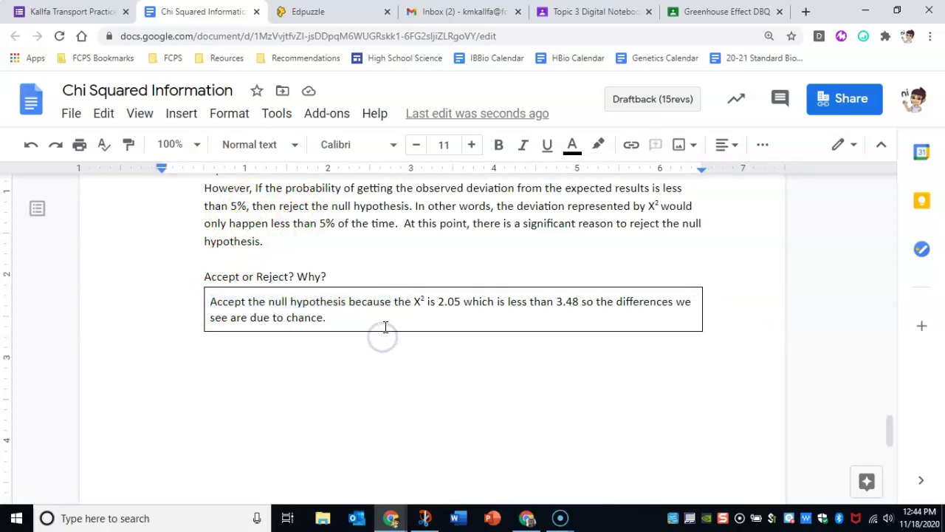